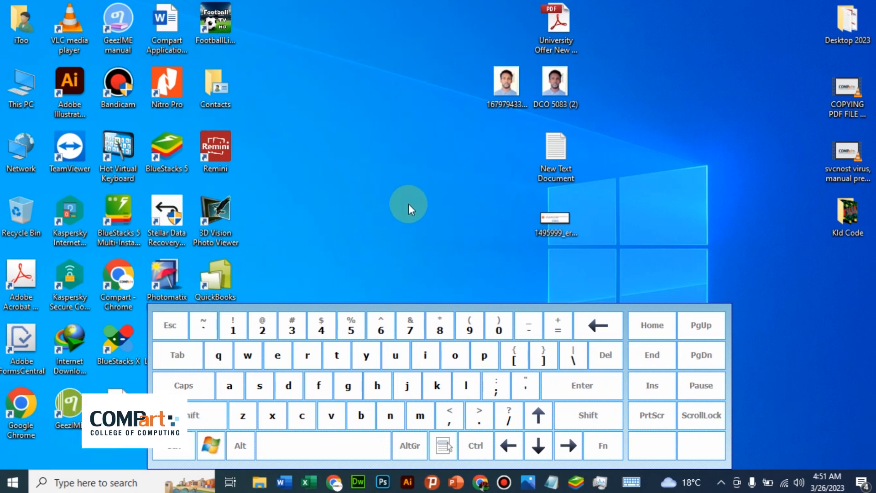
# - View the desktop image 1495999_error_message enlarged to read the Photoshop error, then close it
pyautogui.doubleClick(546, 216)
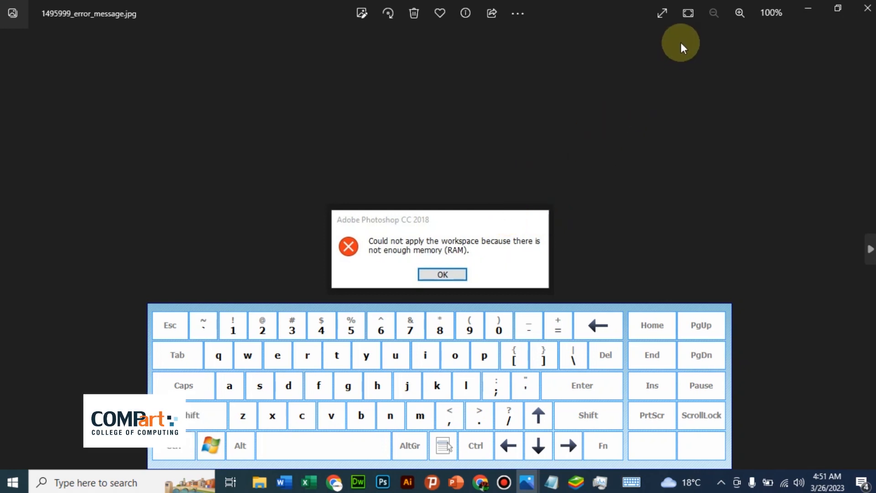
pyautogui.click(737, 12)
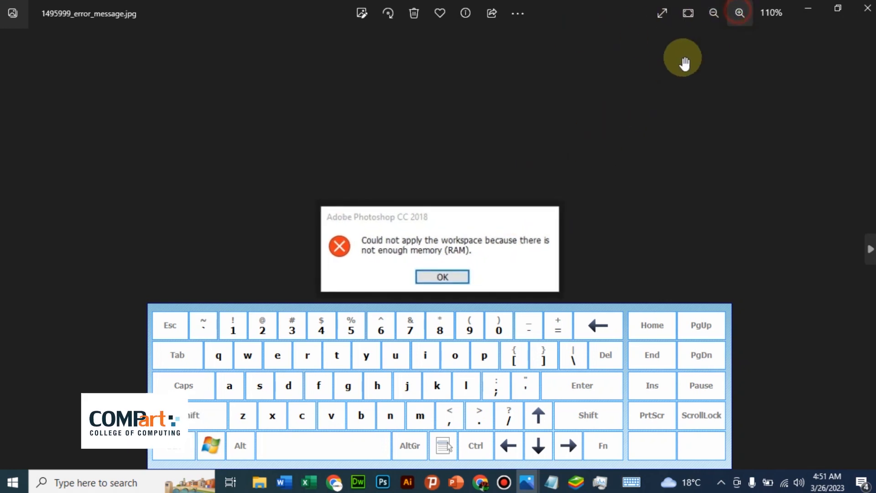
pyautogui.click(740, 13)
pyautogui.click(741, 12)
pyautogui.click(741, 12)
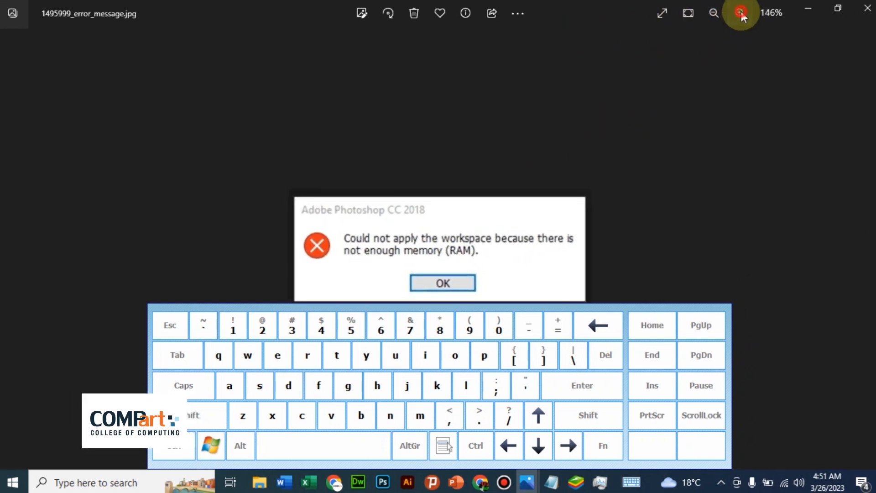
pyautogui.click(741, 11)
pyautogui.click(740, 12)
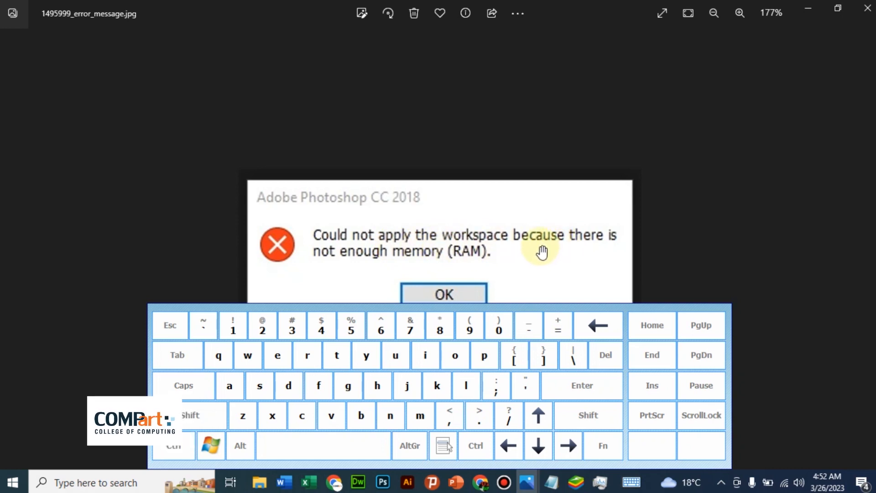
pyautogui.click(863, 15)
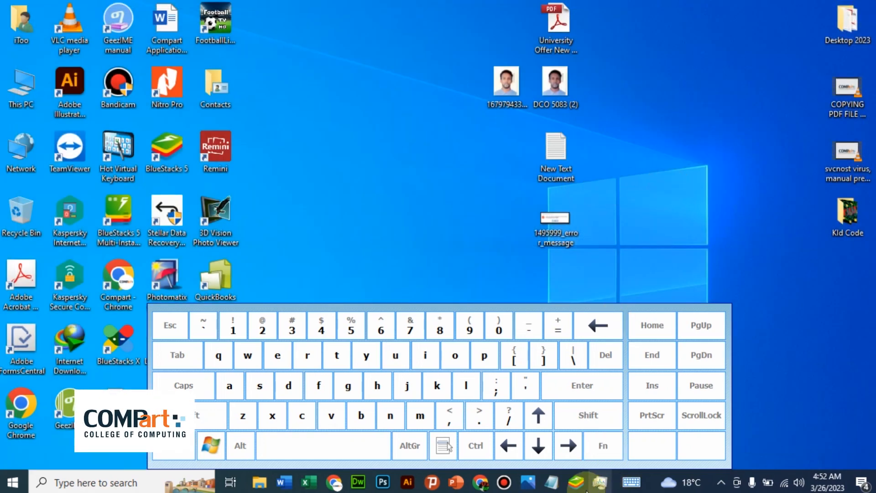
# - Switch to the open Notepad note, replace all its text with "Not enough memory with photoshop" and minimize it
pyautogui.click(548, 485)
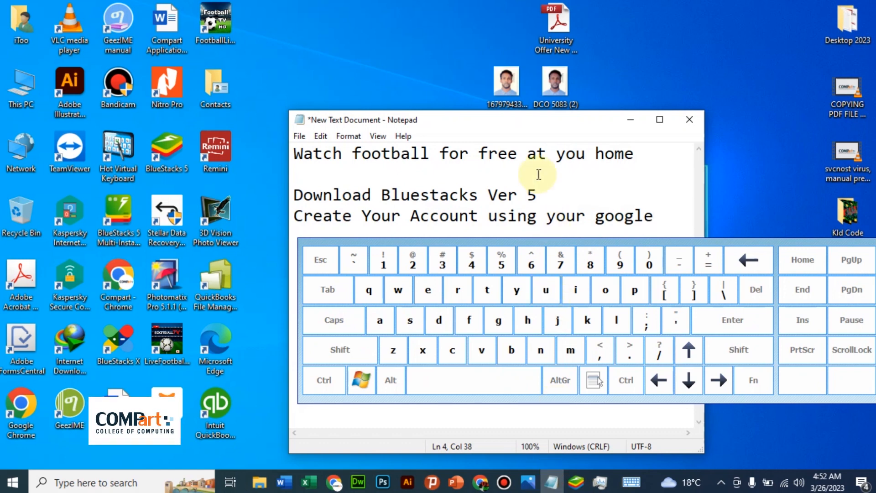
pyautogui.moveTo(504, 110); pyautogui.dragTo(504, 0)
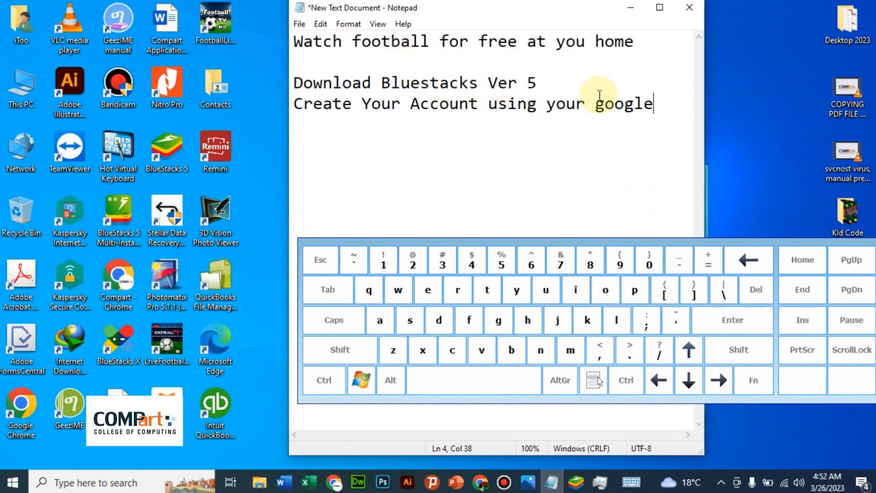
pyautogui.hotkey('ctrl', 'a')
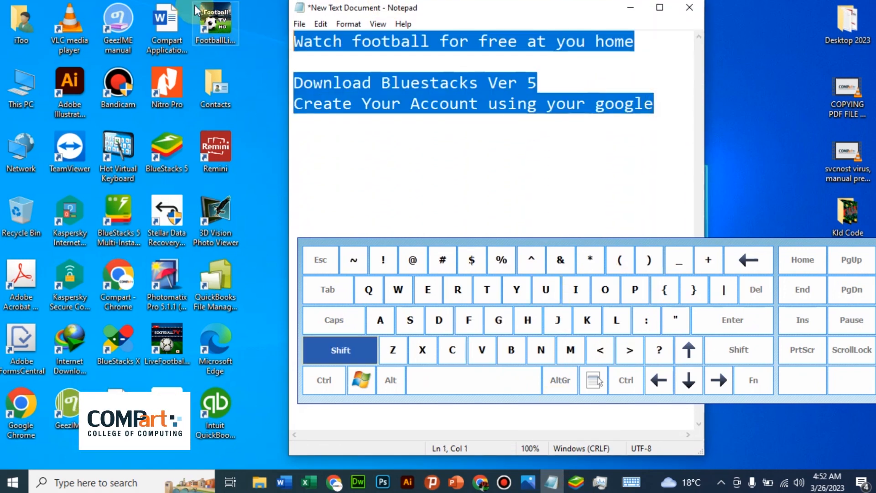
pyautogui.write('Not enough memo')
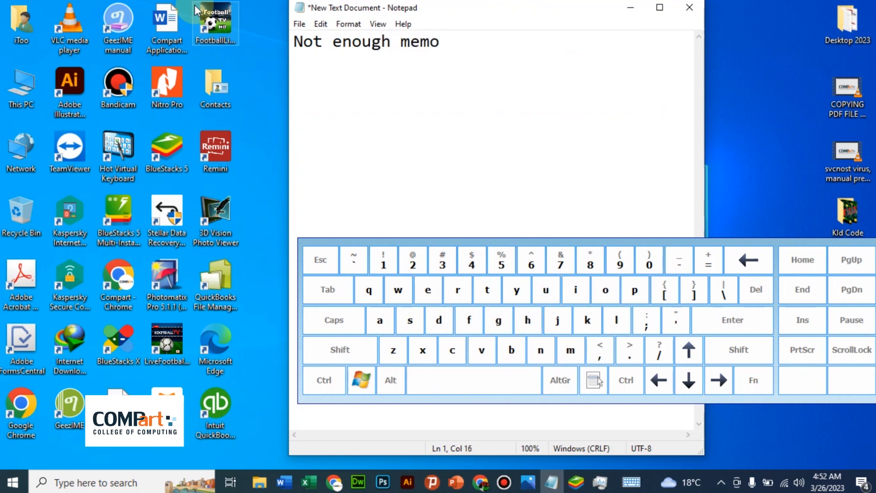
pyautogui.write('ry with photoshop')
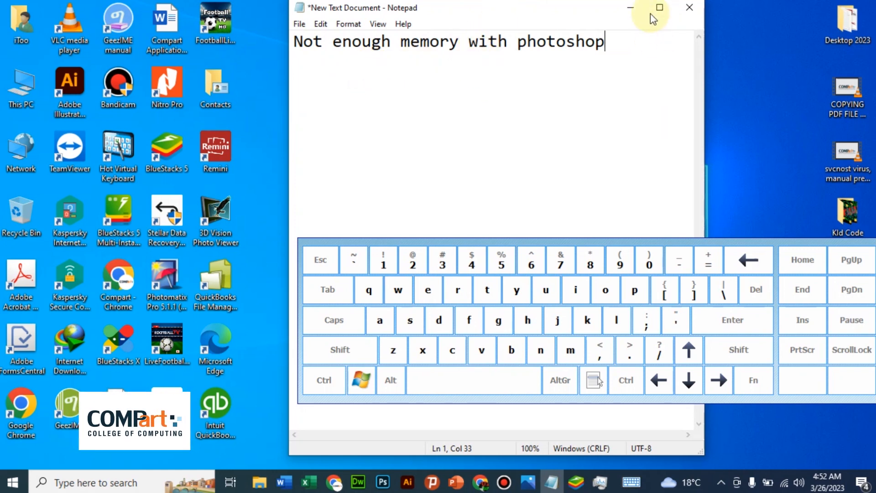
pyautogui.click(623, 7)
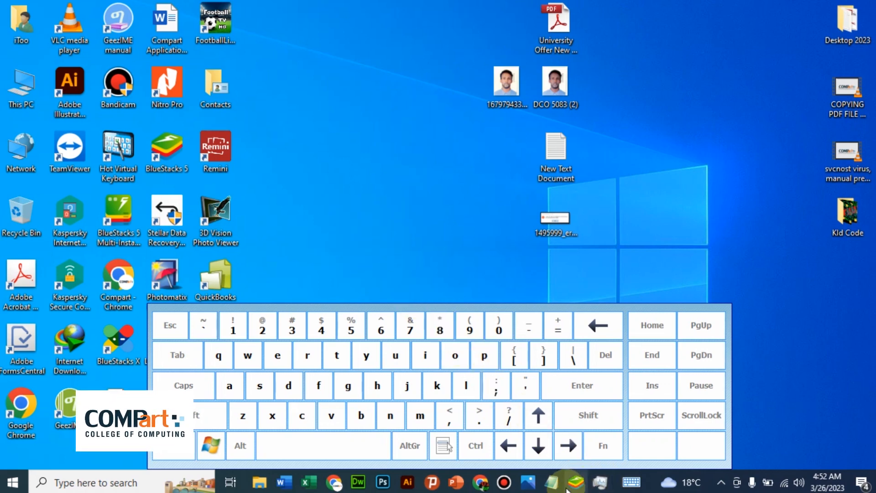
# - Add a second line reading "Registry Edit" to the Notepad note, without a leading space, and minimize the window
pyautogui.click(552, 485)
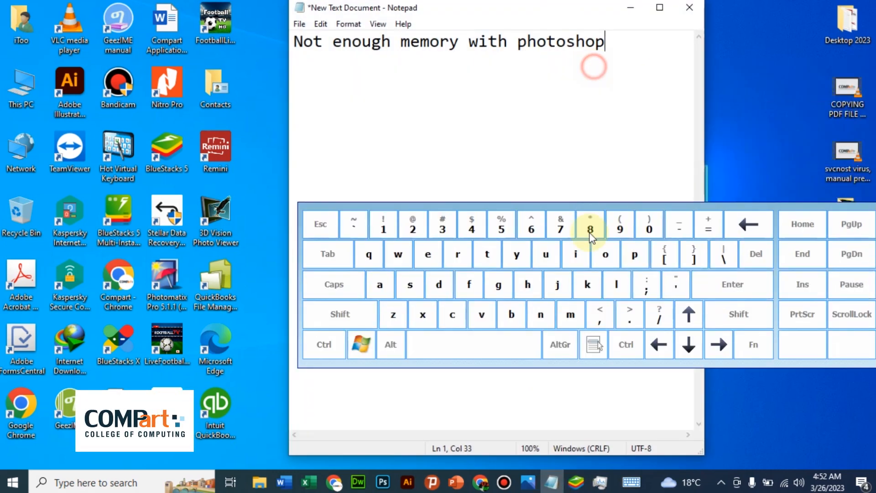
pyautogui.click(726, 320)
pyautogui.click(467, 380)
pyautogui.click(334, 349)
pyautogui.click(451, 290)
pyautogui.click(421, 290)
pyautogui.click(492, 321)
pyautogui.write('istry Edit')
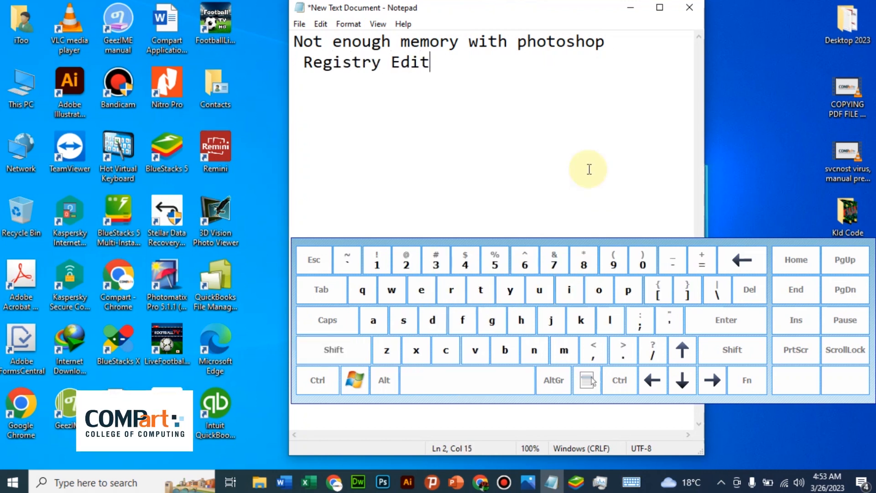
pyautogui.click(309, 67)
pyautogui.click(303, 60)
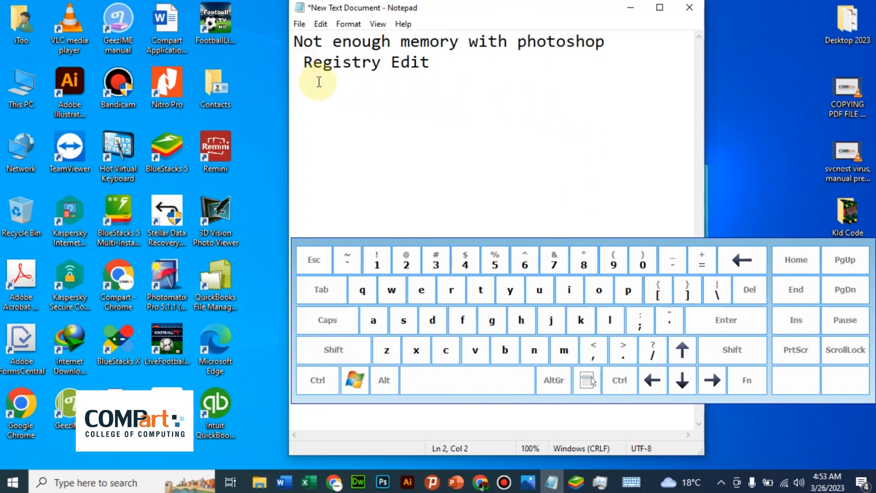
pyautogui.press('BackSpace')
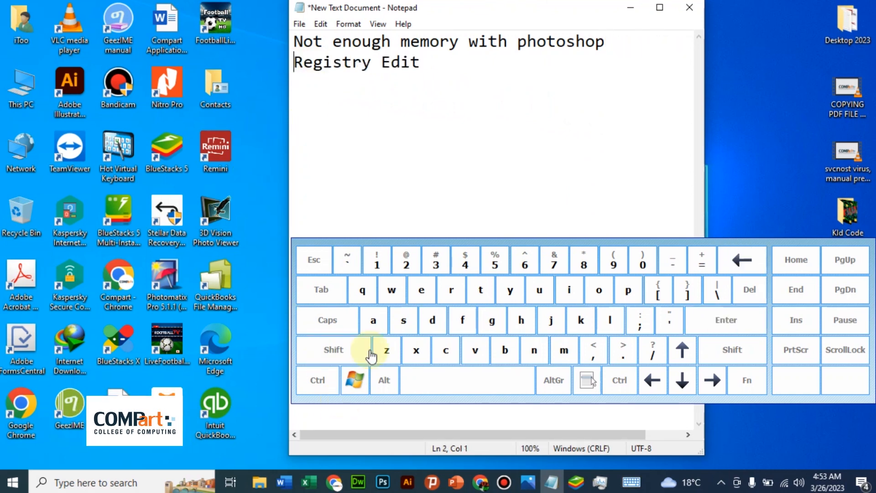
pyautogui.click(631, 7)
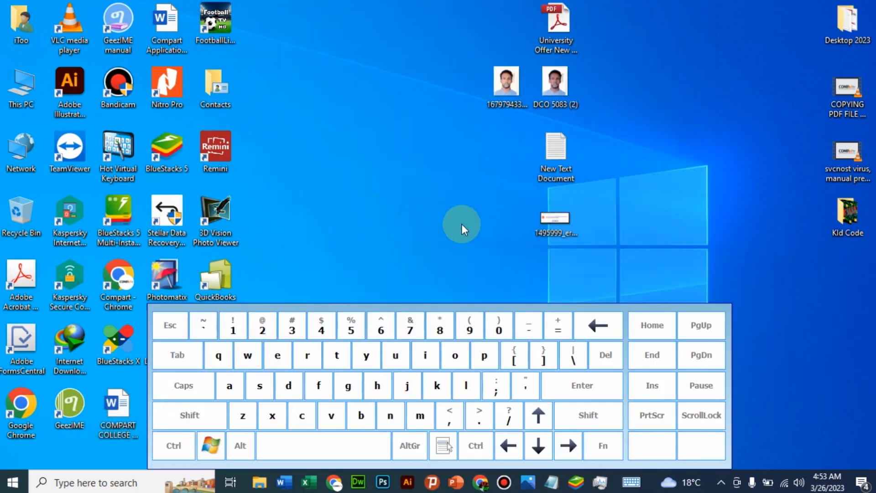
# - Launch the Registry Editor by running regedit and move its window clear of the on-screen keyboard
pyautogui.click(210, 444)
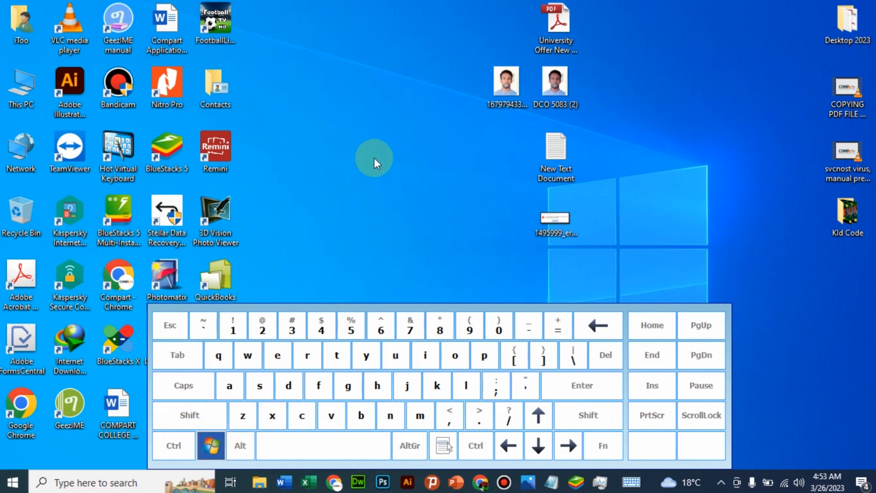
pyautogui.press('super+r')
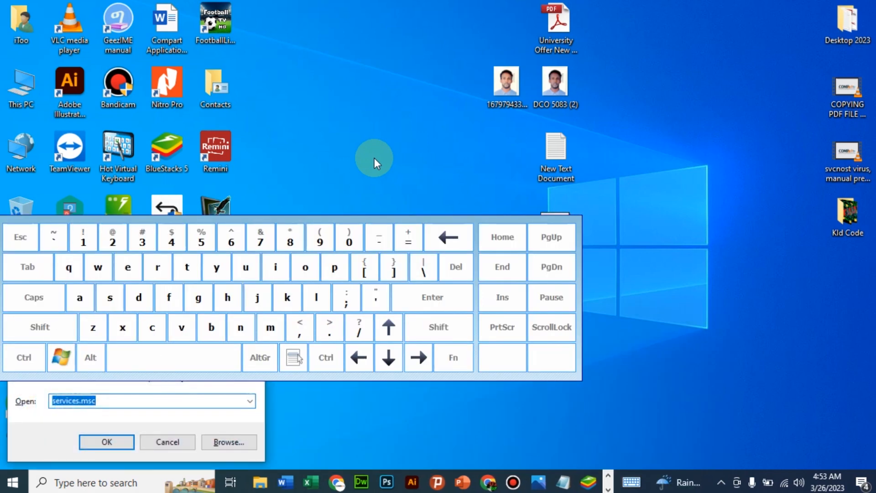
pyautogui.write('r')
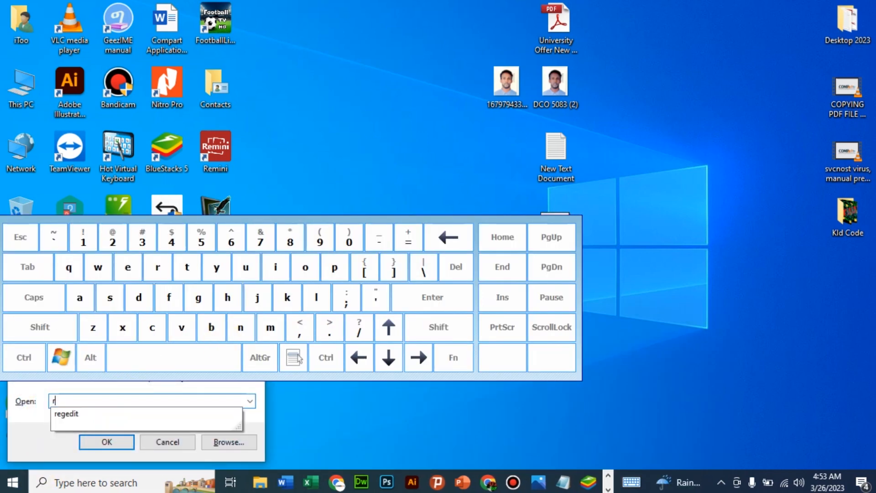
pyautogui.write('ege')
pyautogui.click(118, 413)
pyautogui.press('Return')
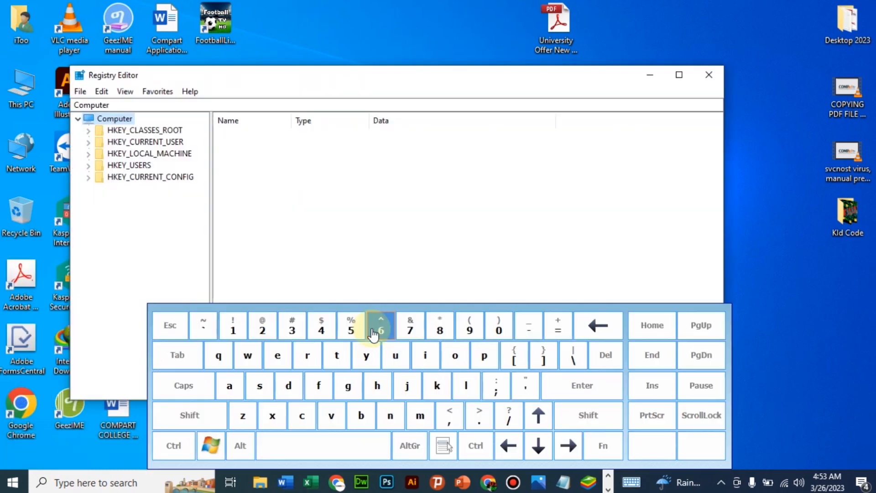
pyautogui.moveTo(374, 81); pyautogui.dragTo(407, 29)
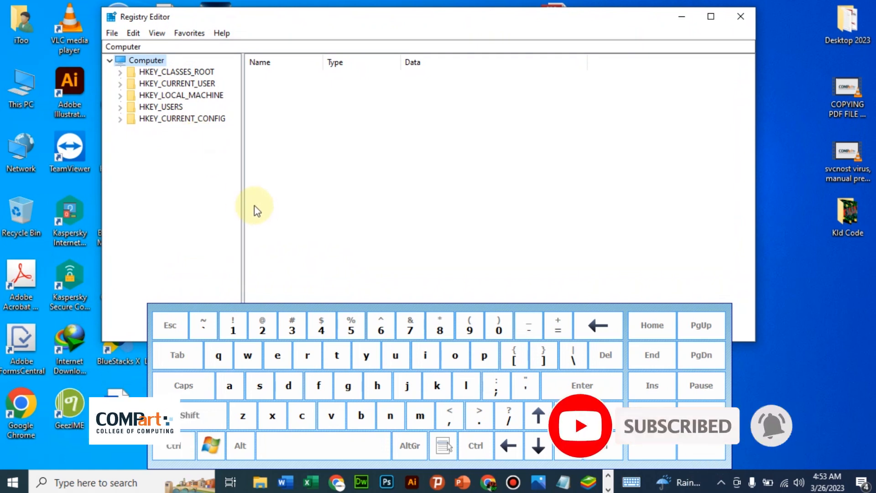
# - Go to the registry key HKEY_LOCAL_MACHINE\SOFTWARE\Adobe\Photoshop\140.0 and check its subkeys
pyautogui.click(120, 96)
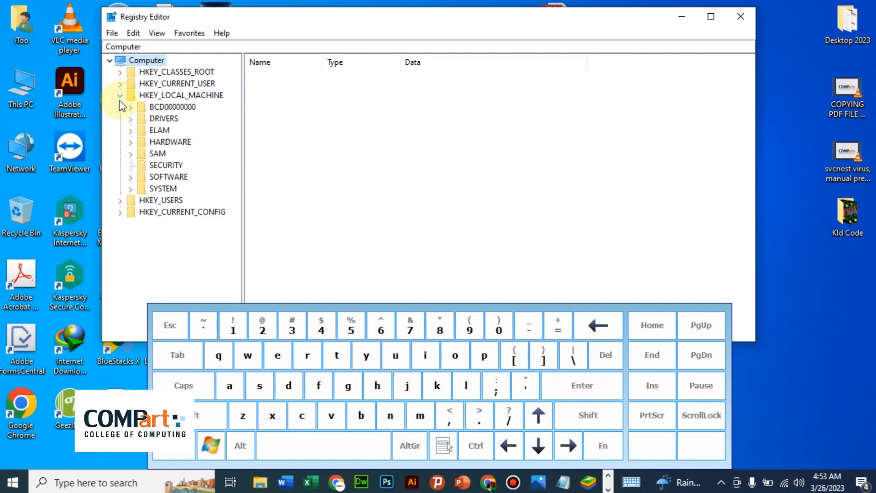
pyautogui.click(133, 178)
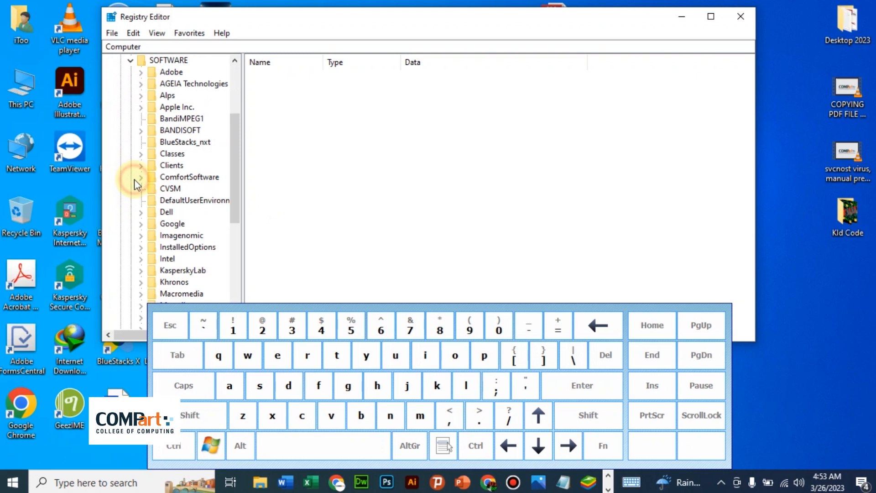
pyautogui.click(140, 73)
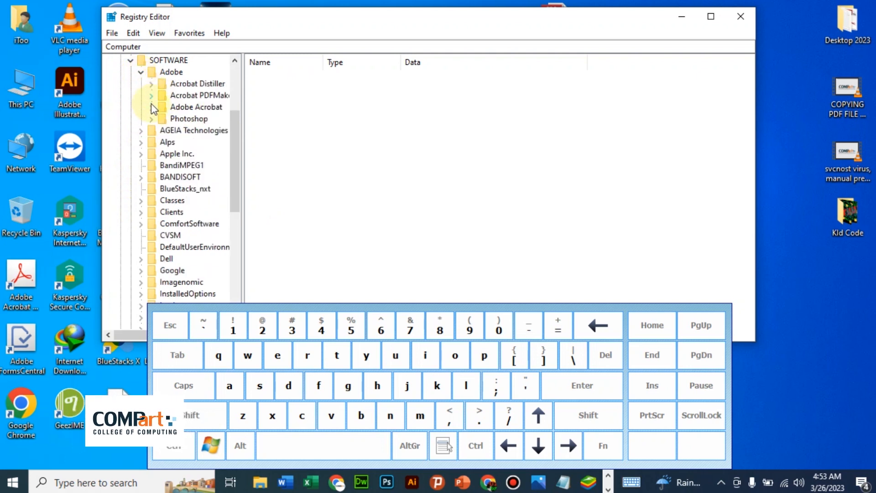
pyautogui.click(151, 120)
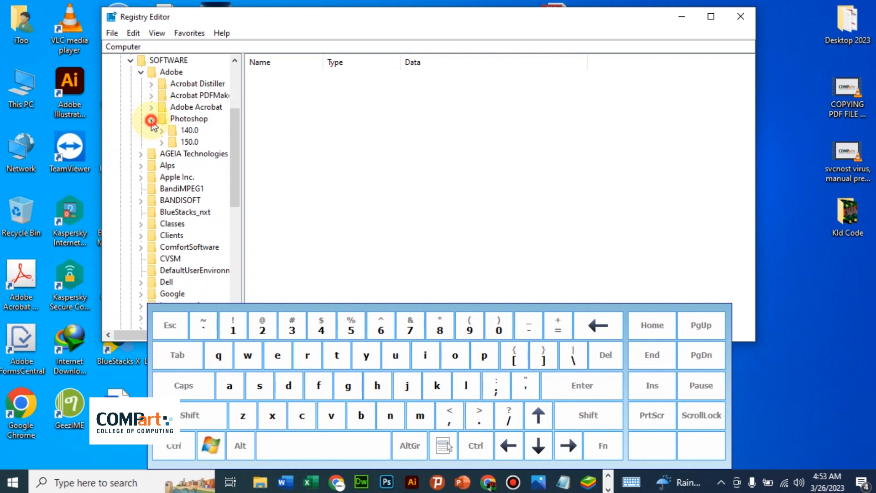
pyautogui.click(188, 130)
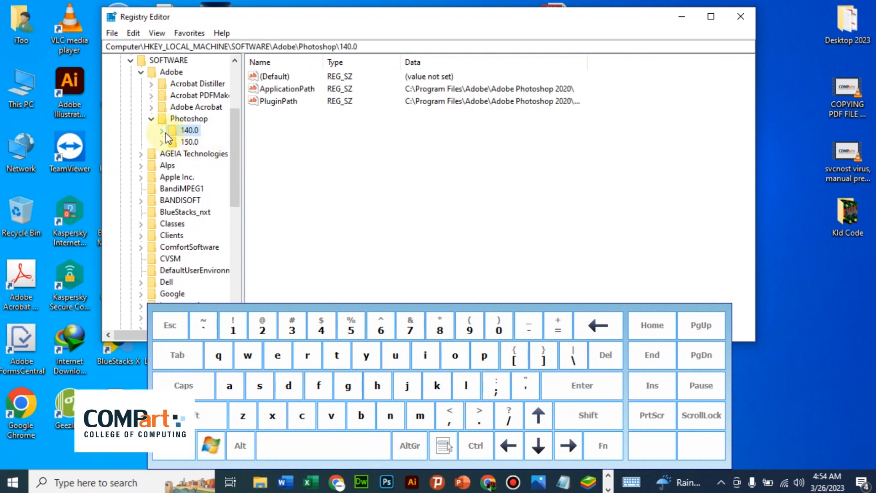
pyautogui.click(163, 132)
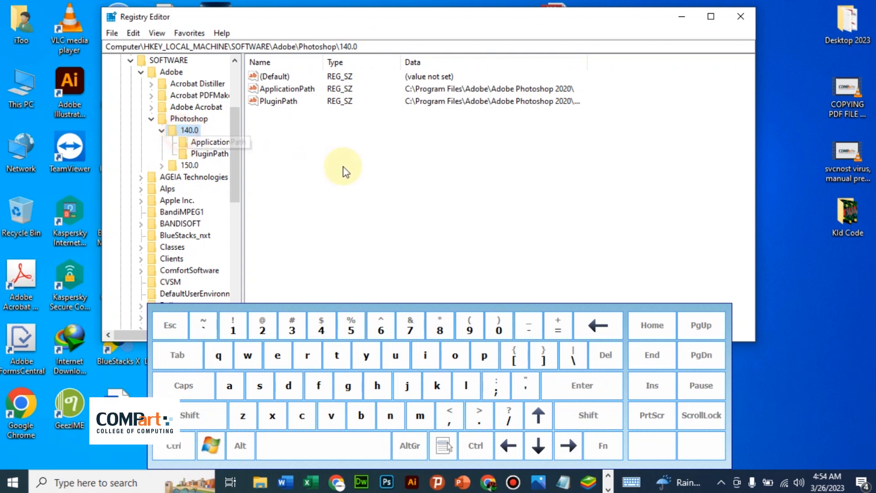
pyautogui.click(162, 131)
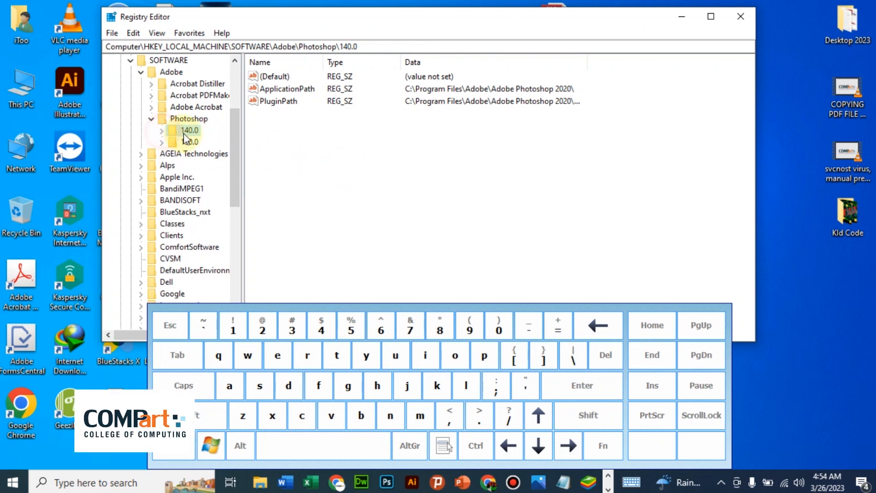
# - Create a DWORD (32-bit) value named OverridePhysicalMemoryMB in the Photoshop 140.0 registry key
pyautogui.rightClick(306, 170)
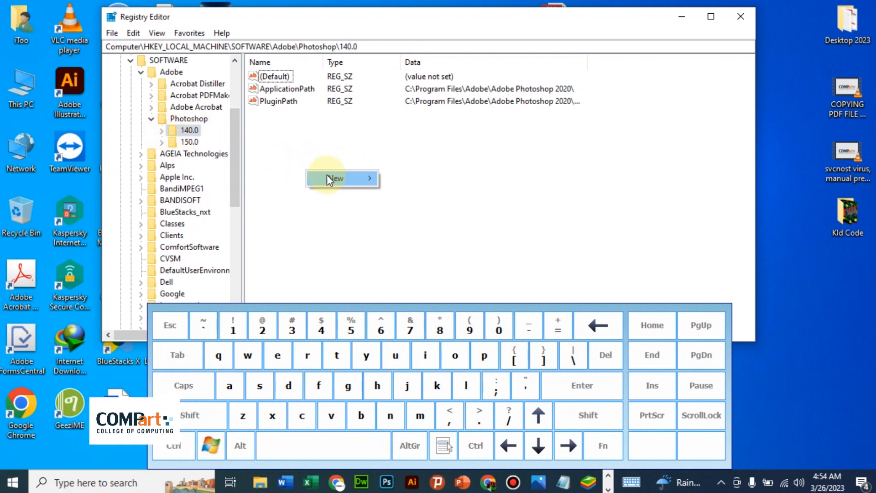
pyautogui.click(345, 180)
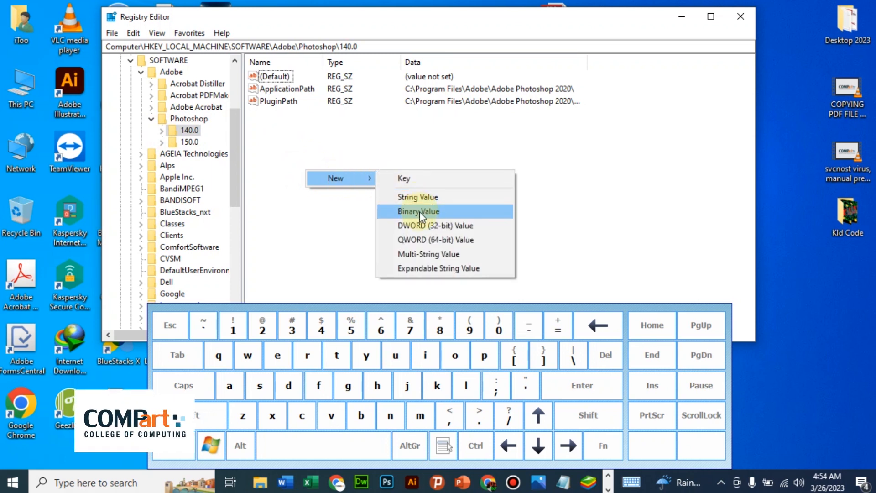
pyautogui.click(425, 225)
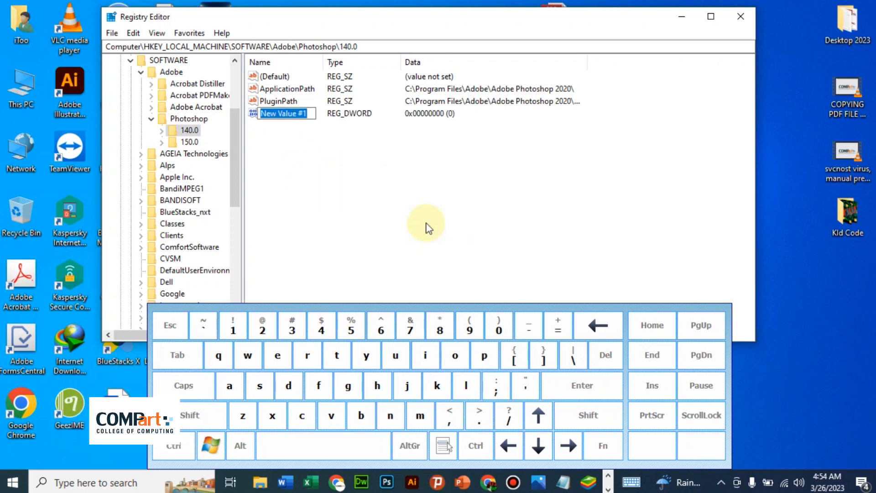
pyautogui.write('O')
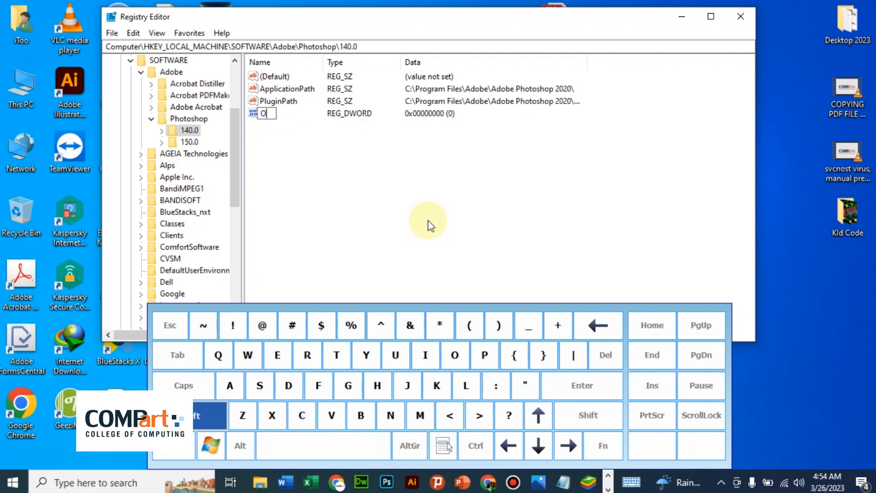
pyautogui.write('verri')
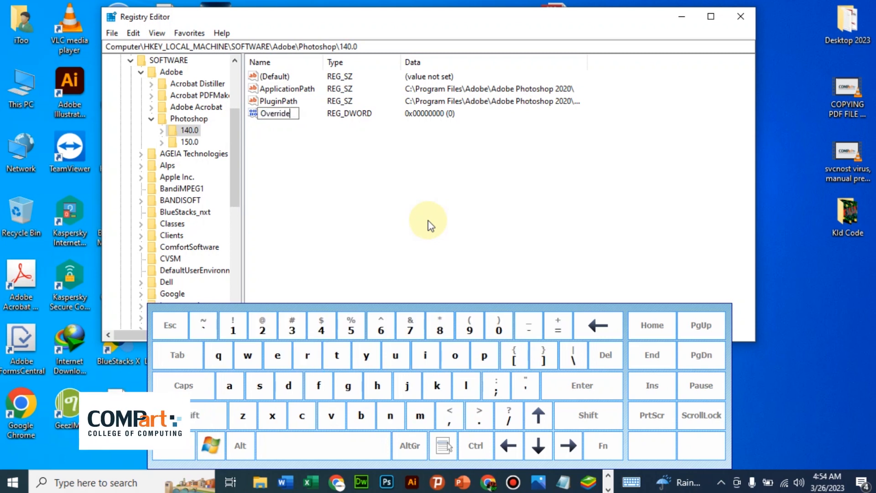
pyautogui.write('dePhysical')
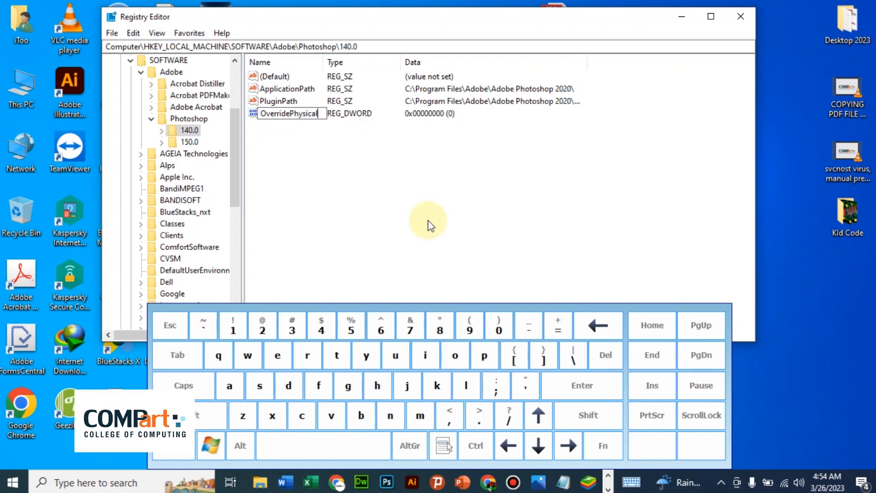
pyautogui.write('MemoryMB')
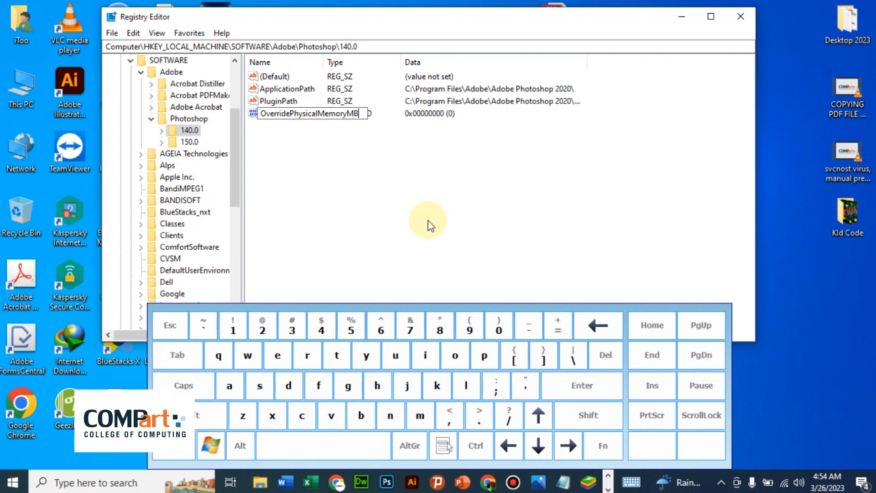
pyautogui.click(322, 168)
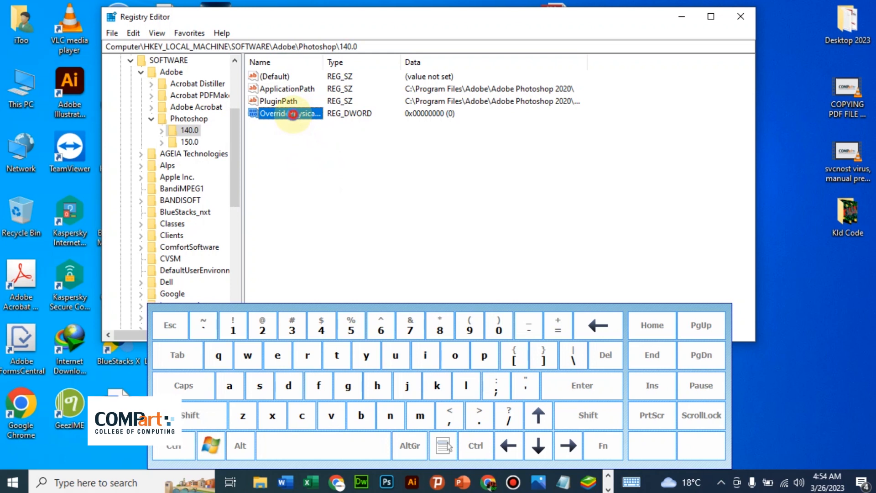
# - Set the value data of OverridePhysicalMemoryMB to 4600 with the hexadecimal base
pyautogui.doubleClick(293, 113)
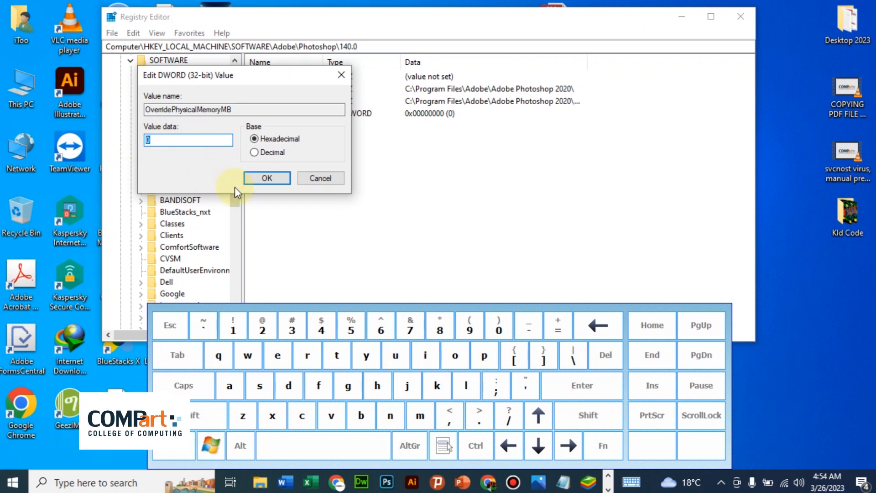
pyautogui.write('4600')
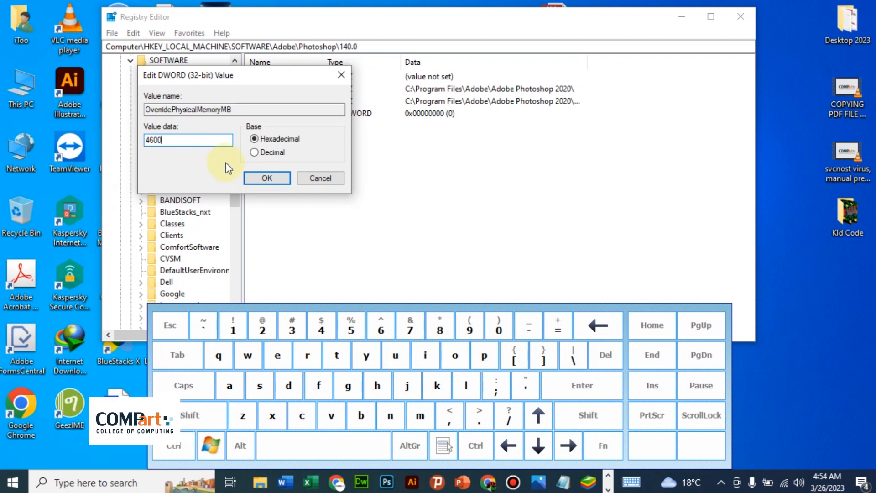
pyautogui.click(273, 181)
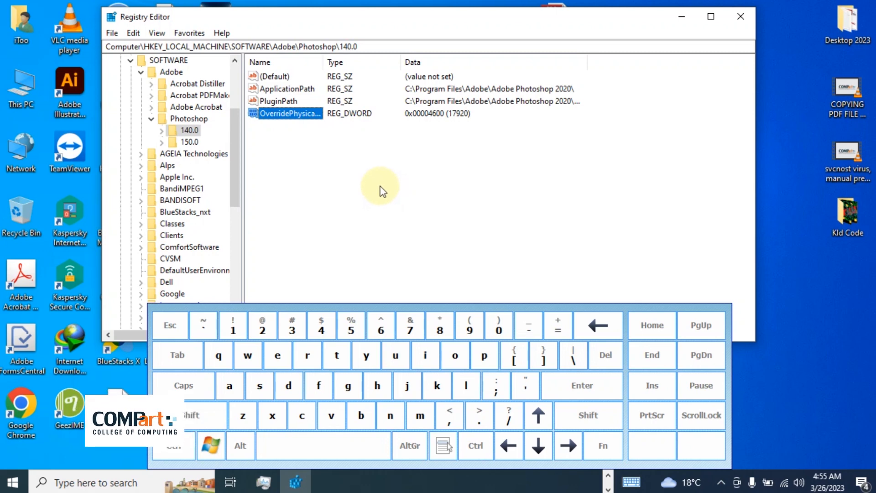
# - Minimize the Registry Editor, view the 1495999_error_message.jpg image from the desktop and minimize the viewer
pyautogui.click(689, 18)
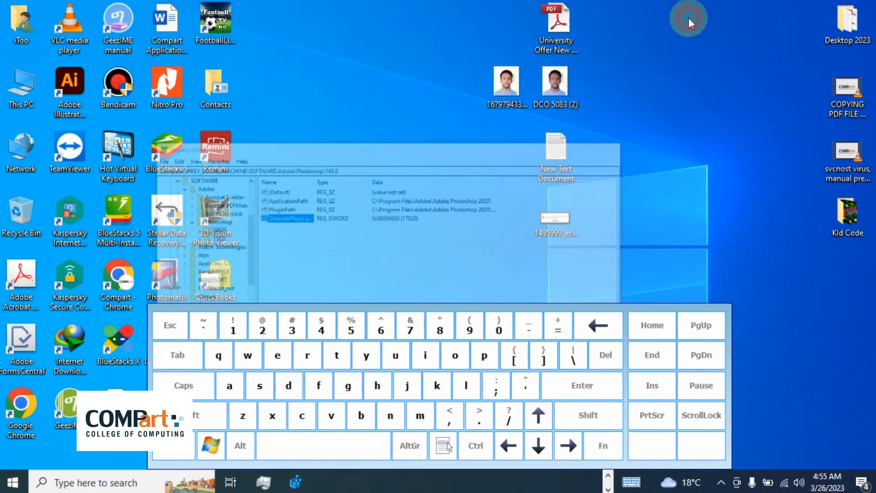
pyautogui.click(551, 221)
pyautogui.doubleClick(550, 221)
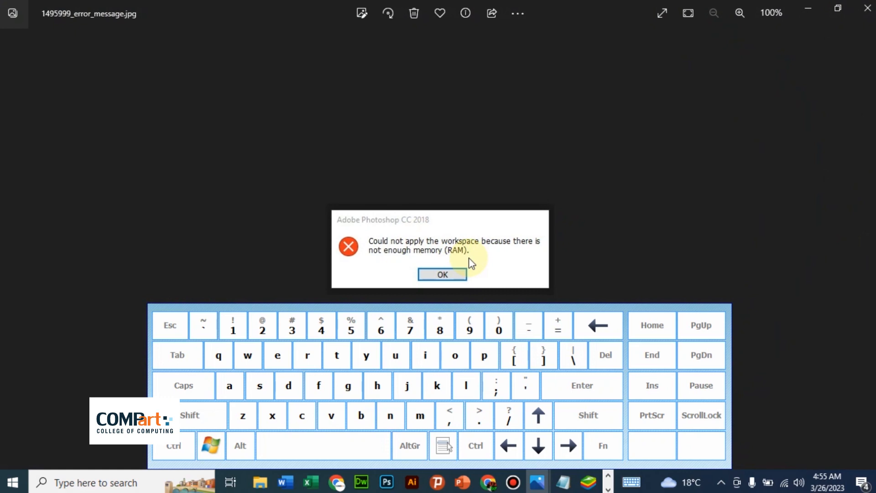
pyautogui.click(808, 10)
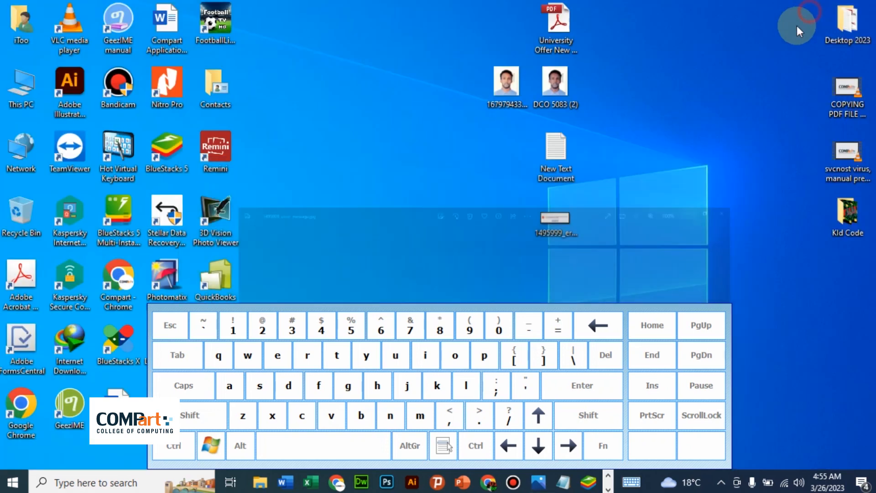